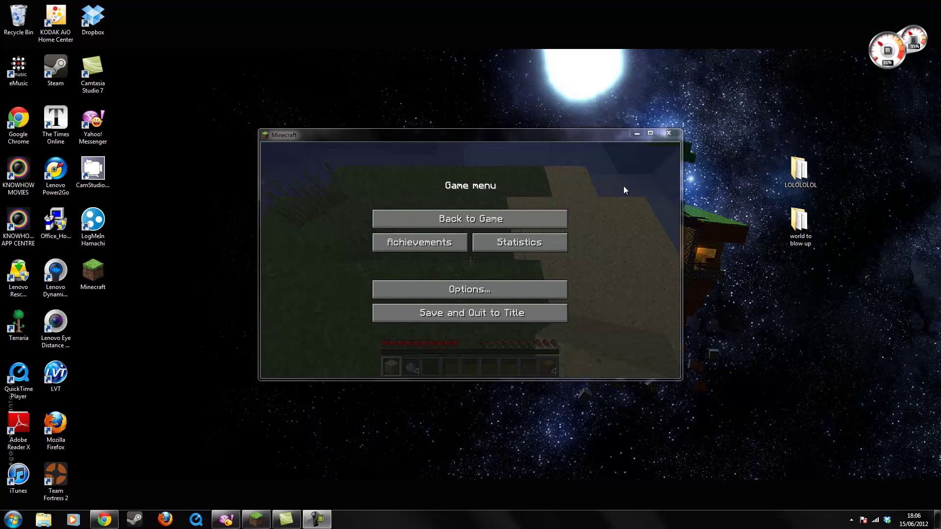
- Resume the game and walk between the trees, across the water, onto the sand
click(650, 134)
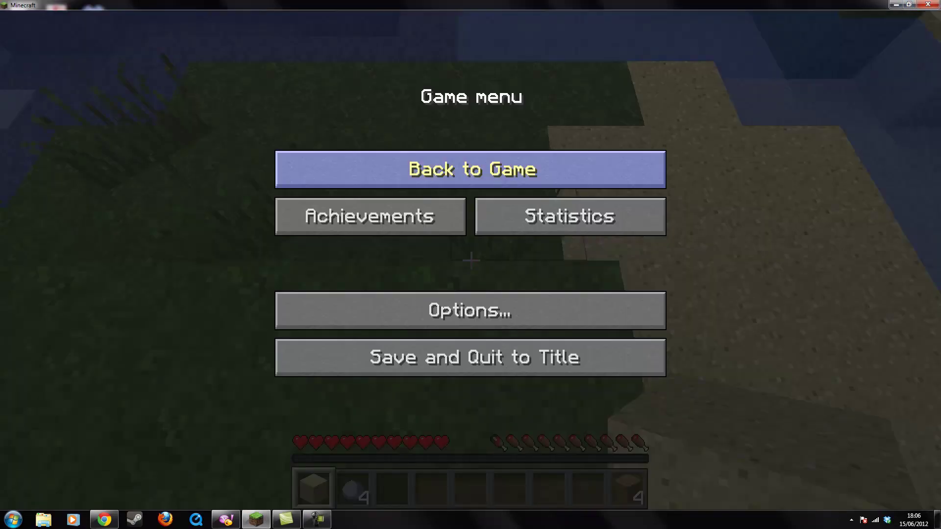
click(492, 171)
mouse_move(471, 260)
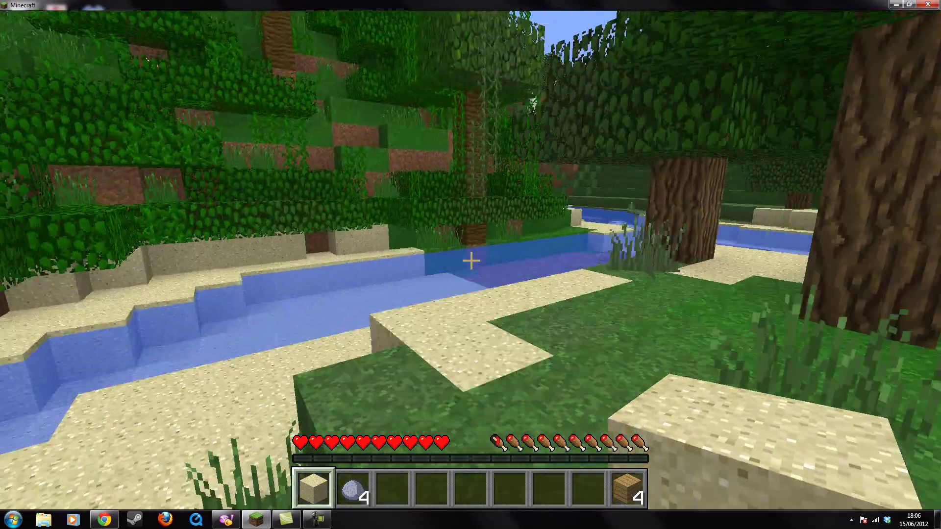
key(w)
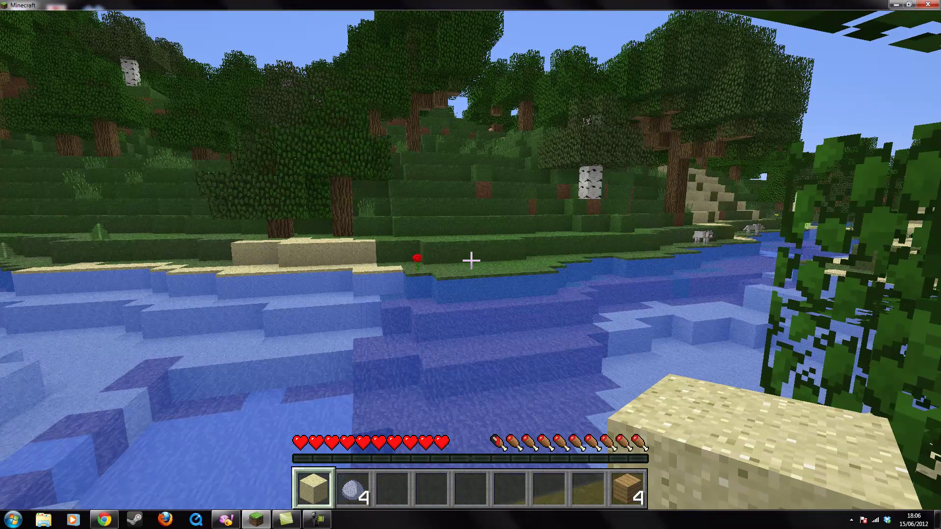
key(w)
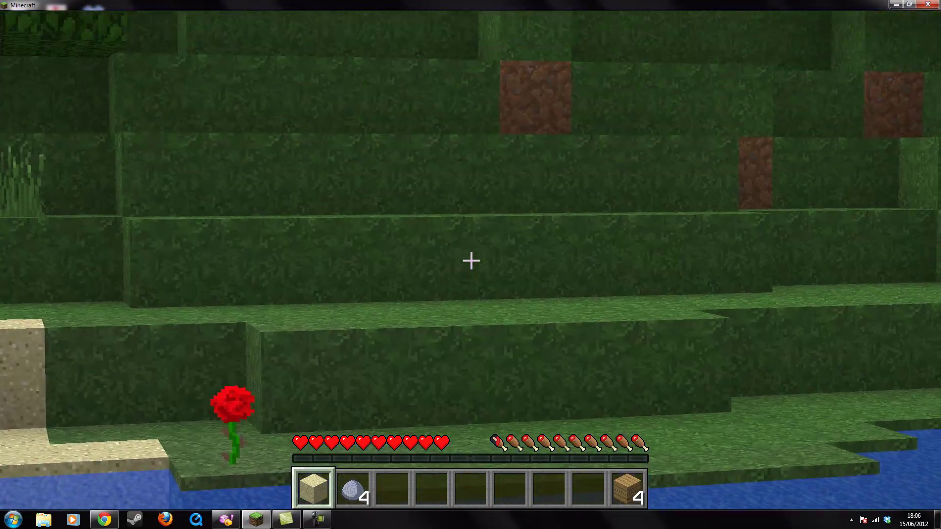
key(s)
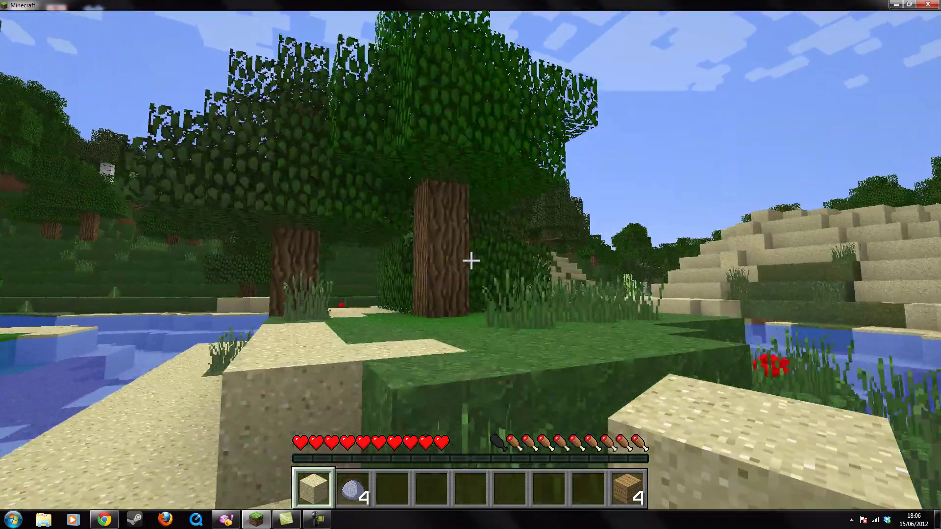
key(w)
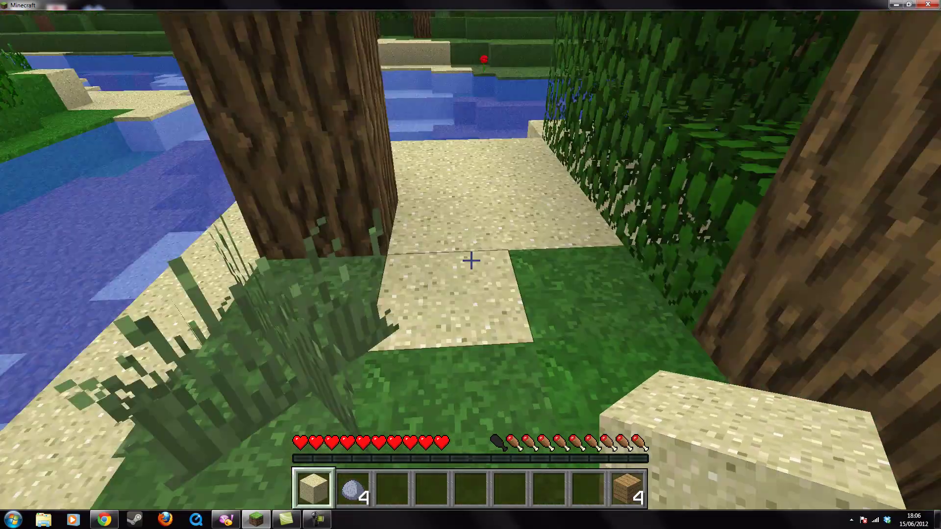
key(w)
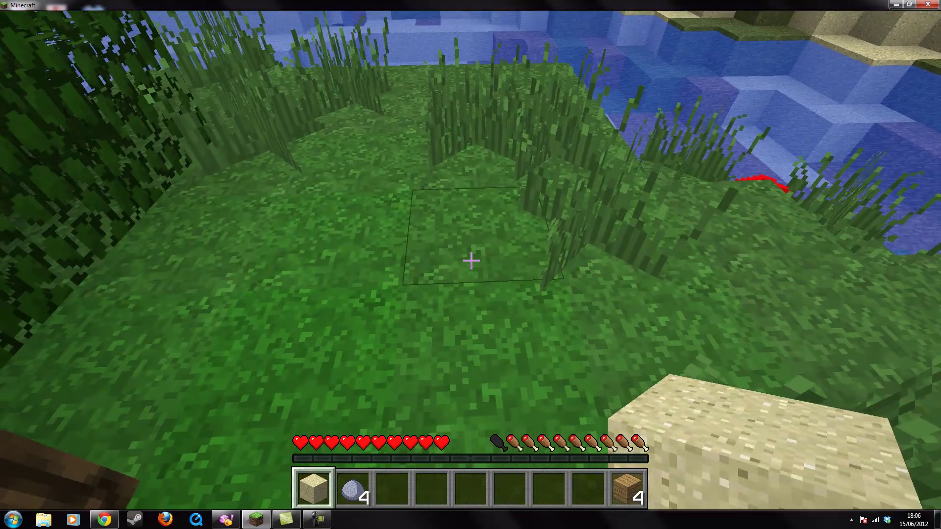
- Place a wood-plank block from the hotbar on the grass near the river
scroll(470, 265, up, 1)
right_click(471, 260)
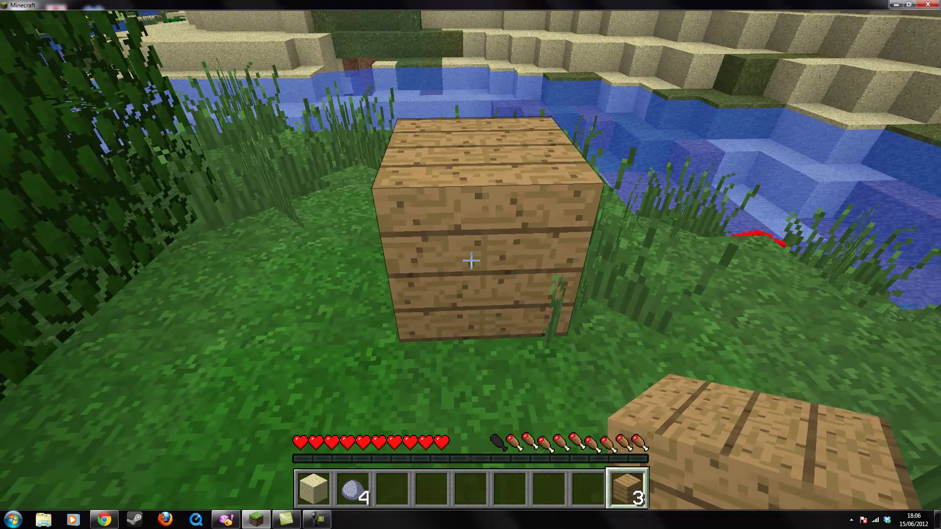
key(w)
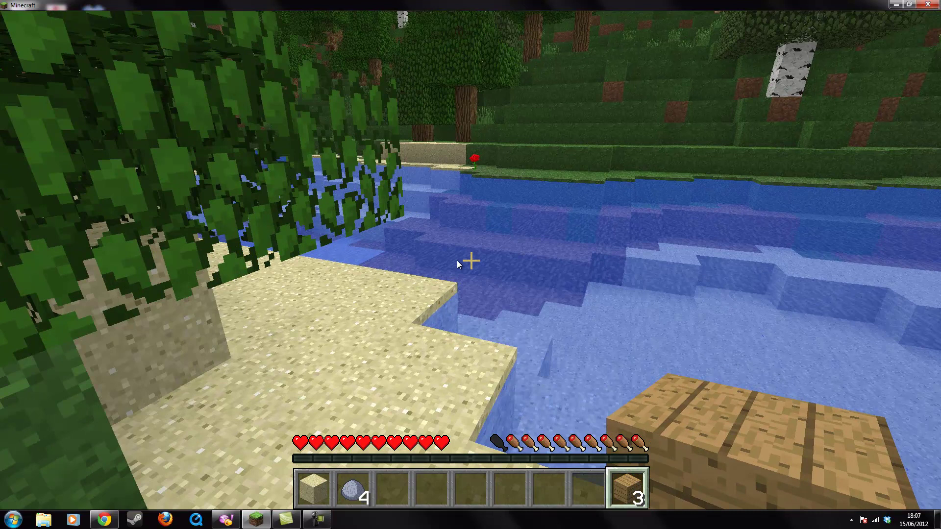
- Save and quit the world to the title screen, then quit Minecraft
key(Escape)
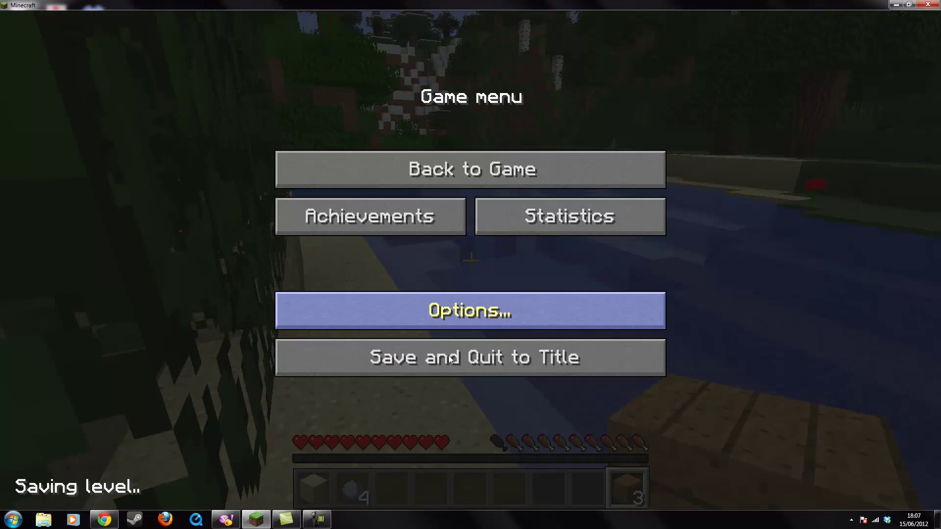
click(454, 362)
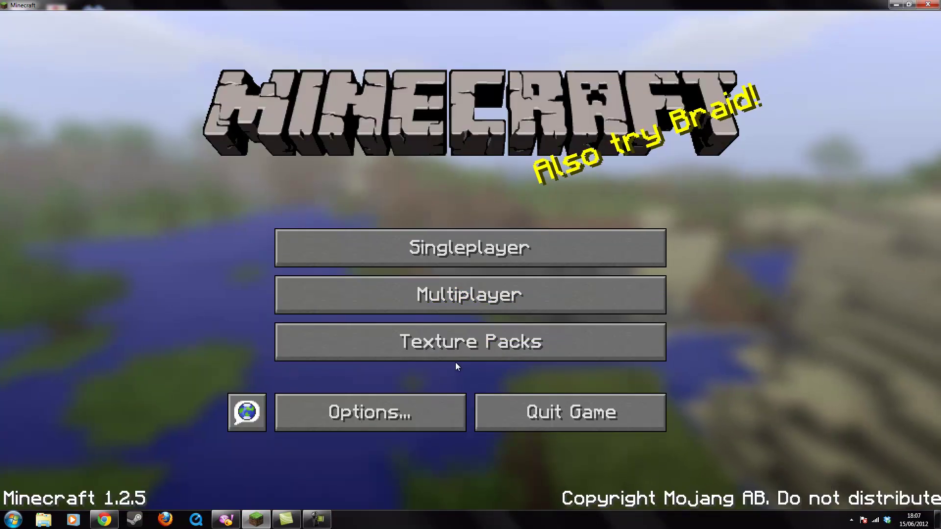
click(528, 410)
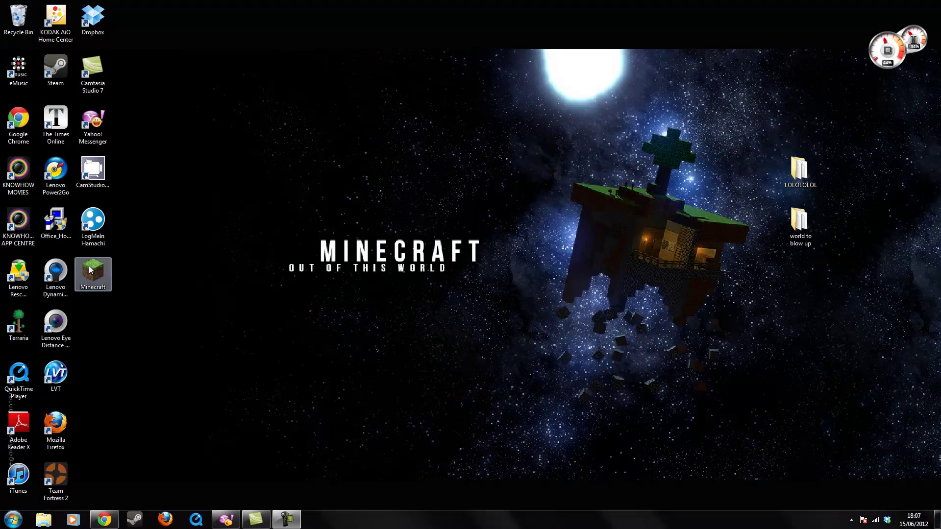
- Relaunch Minecraft from the desktop, log in, then close the game window
double_click(90, 269)
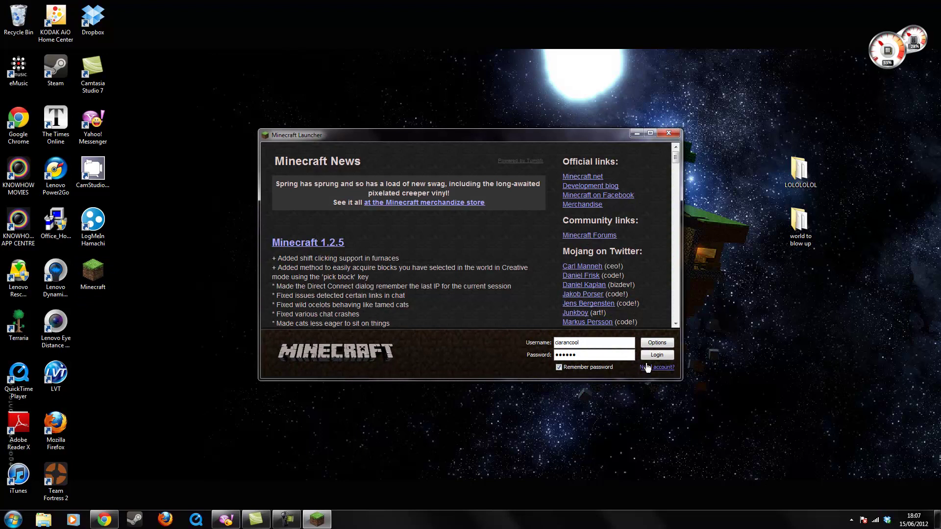
click(656, 344)
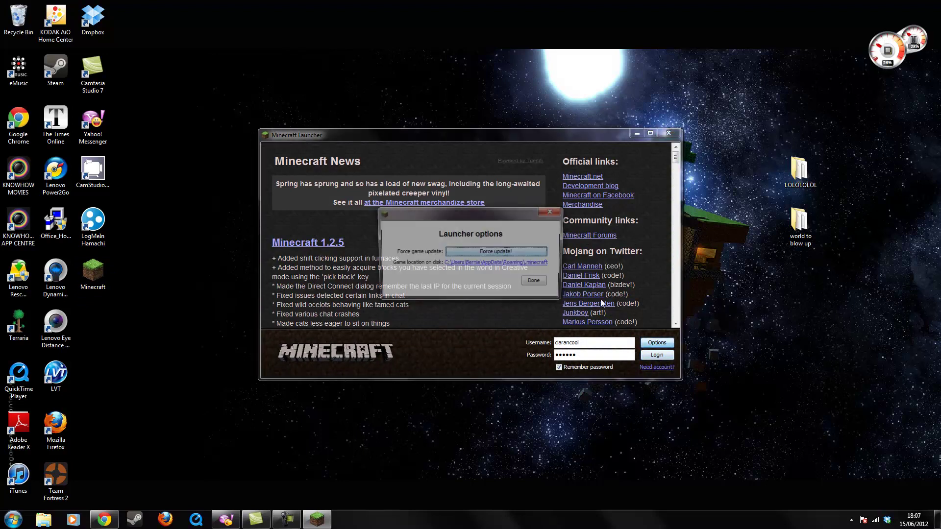
click(545, 283)
click(656, 355)
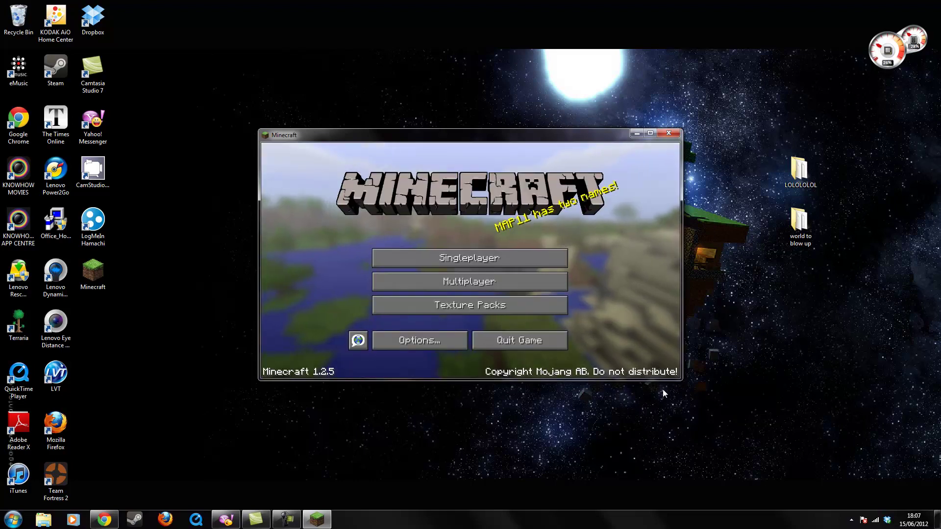
click(674, 136)
- Rearrange desktop icons, moving the Lenovo Power2Go icon to mid-desktop
drag(214, 32, 315, 105)
drag(310, 54, 568, 450)
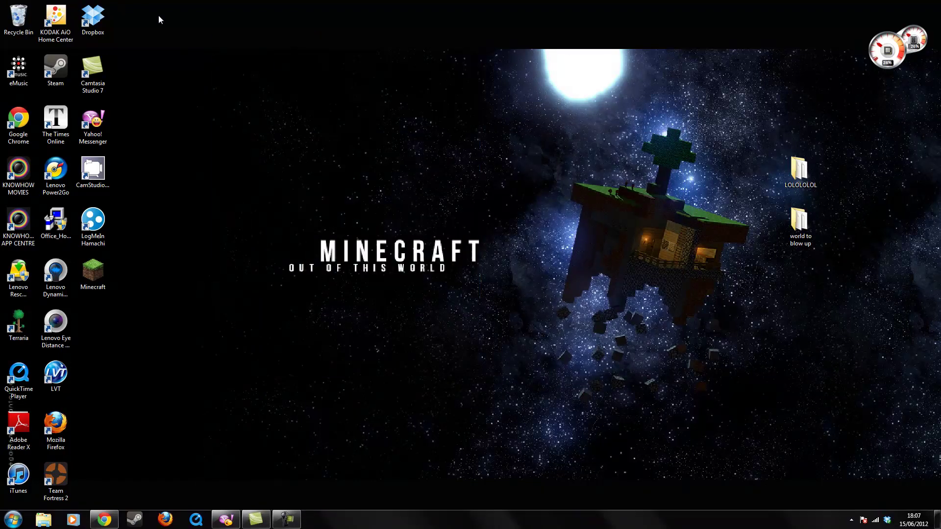
drag(310, 123, 604, 416)
drag(225, 149, 599, 392)
drag(55, 176, 577, 329)
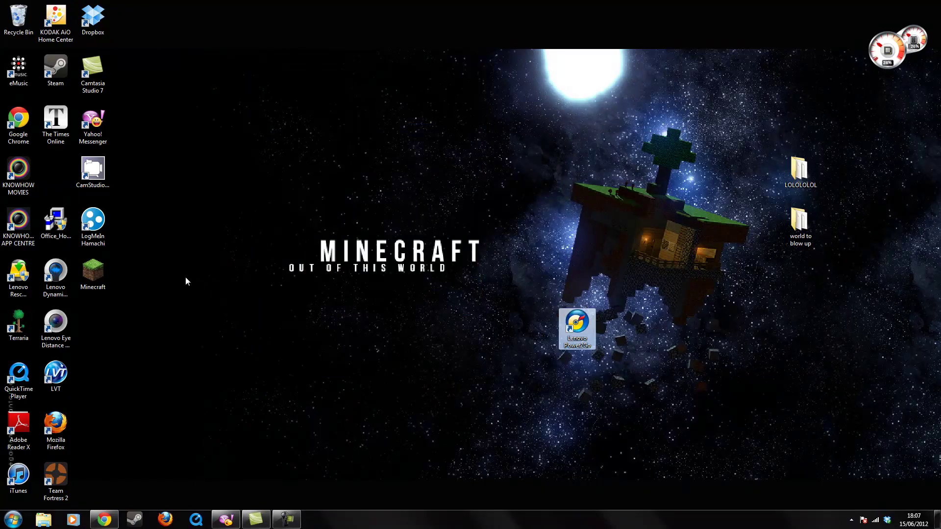
- Relaunch Minecraft, open the .minecraft game folder from launcher options, then close the launcher
double_click(101, 280)
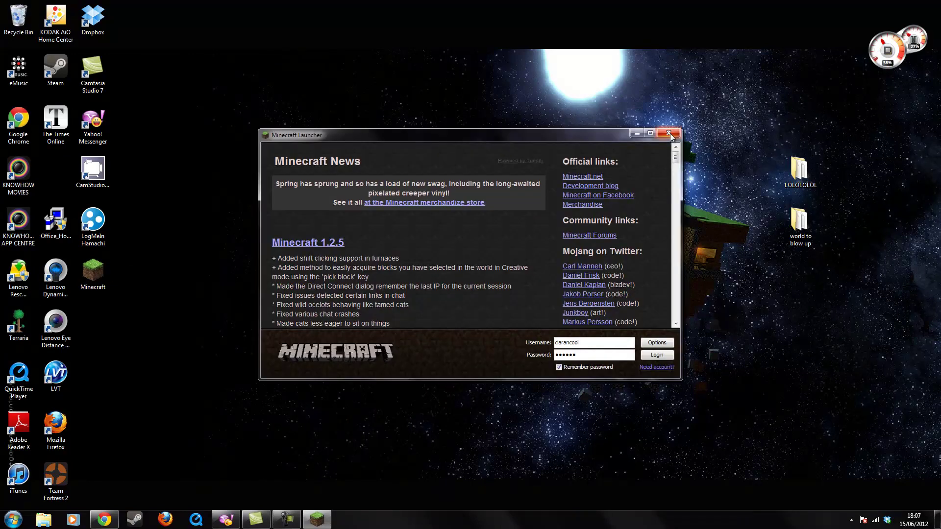
click(660, 344)
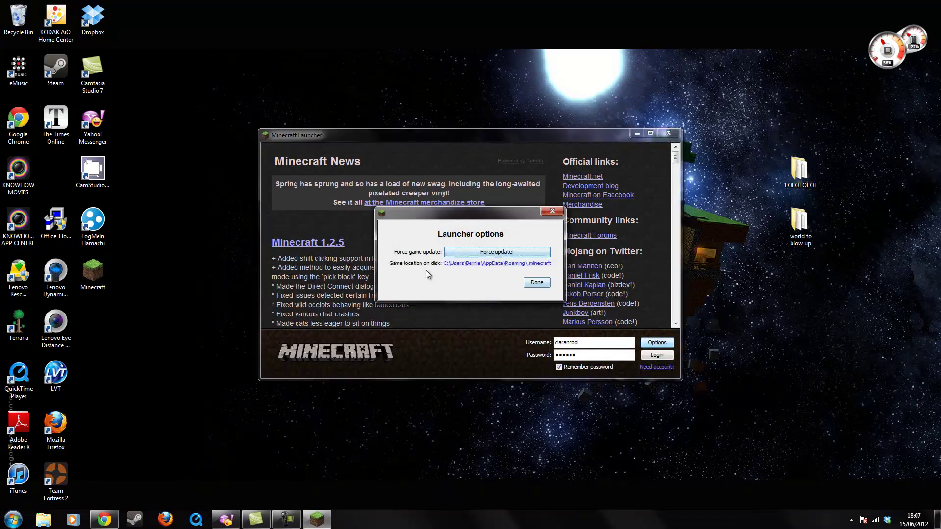
click(474, 265)
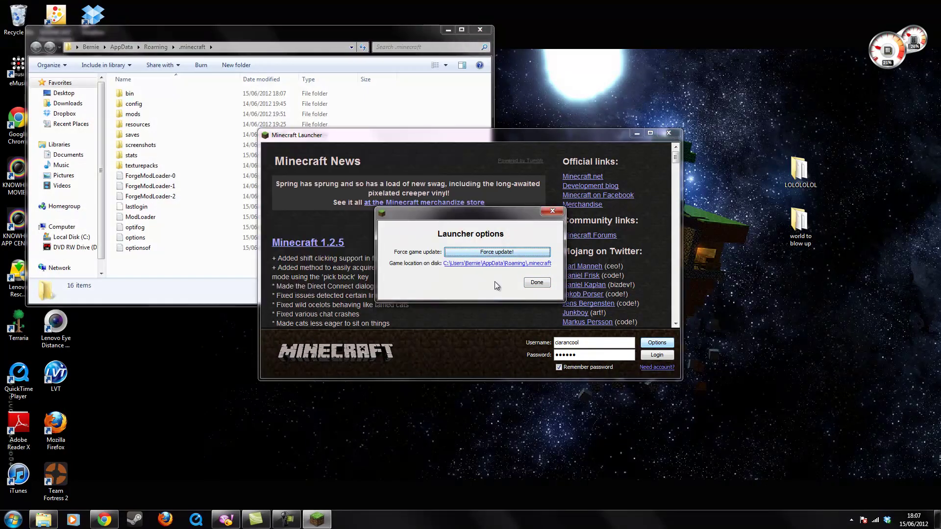
click(537, 282)
click(669, 132)
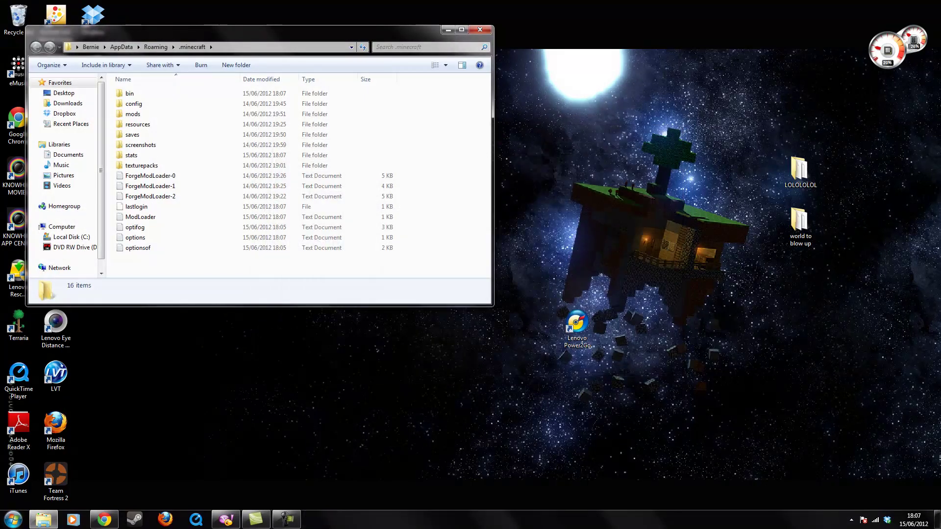
- Open the recent OptiFine_1.2.5_HD_S_C2 archive in WinRAR from the Start menu
click(13, 520)
text(w)
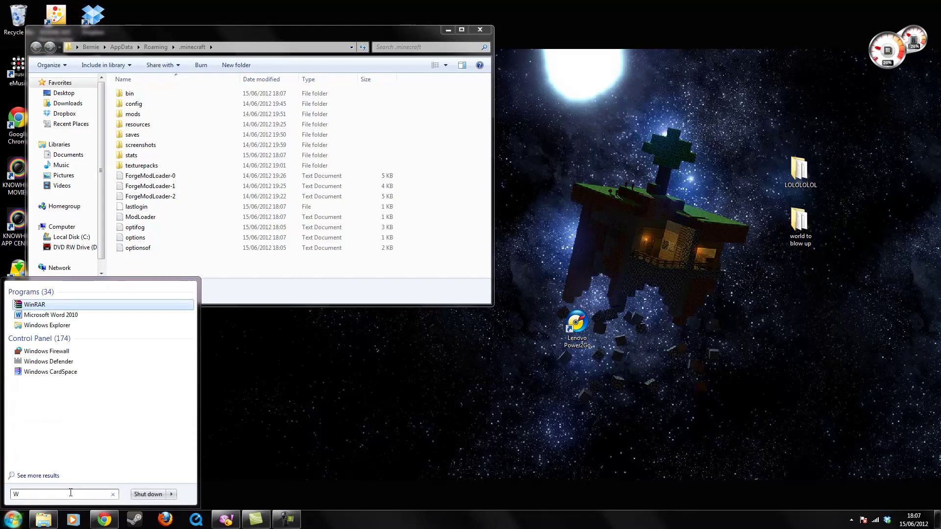
key(BackSpace)
mouse_move(125, 291)
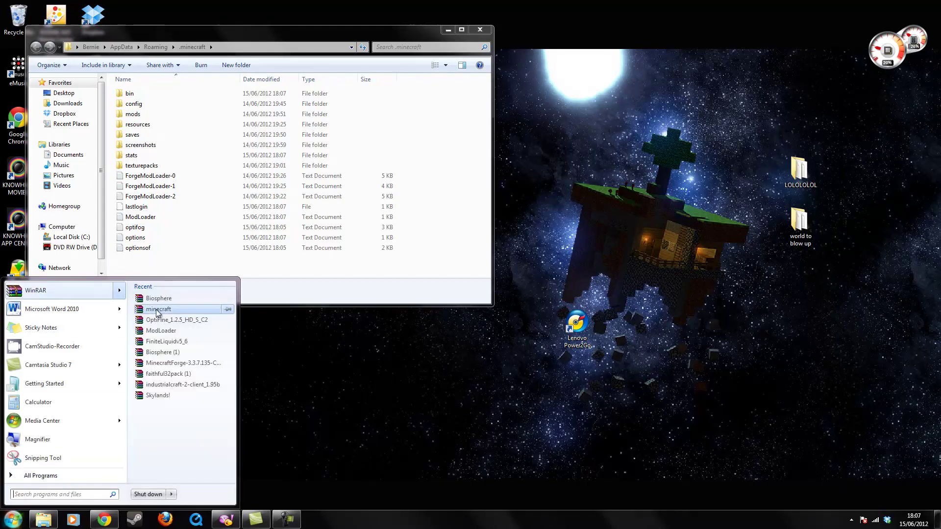
click(164, 323)
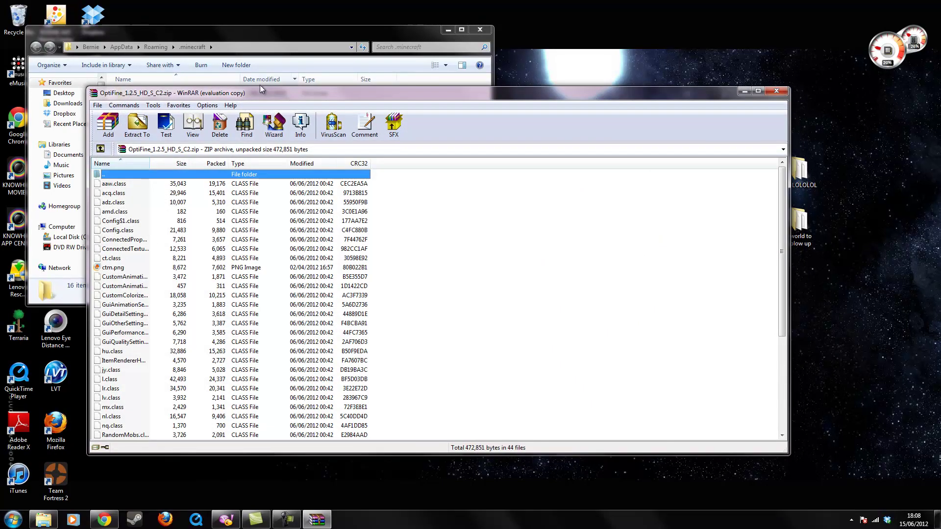
- Move the OptiFine window right and open bin's minecraft.jar with WinRAR archiver
mouse_move(258, 26)
mouse_down()
mouse_move(711, 69)
mouse_move(939, 19)
mouse_up()
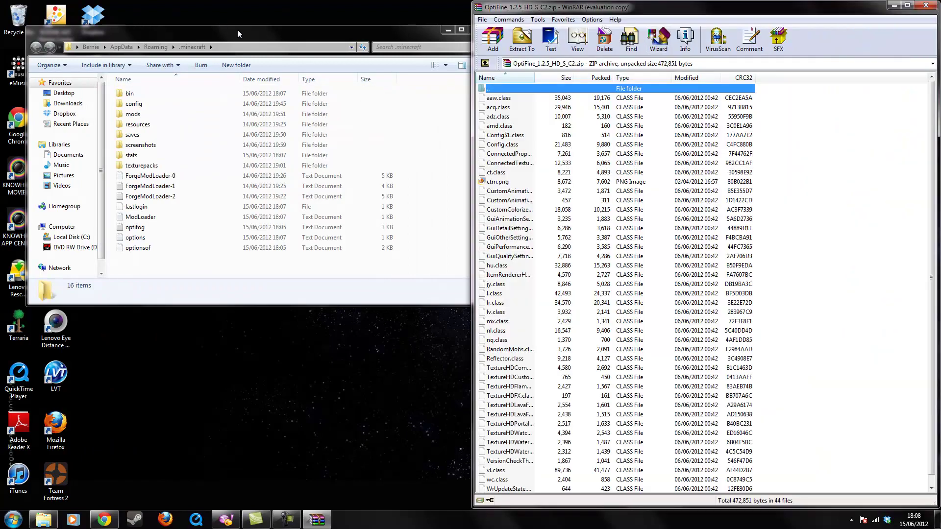
double_click(172, 95)
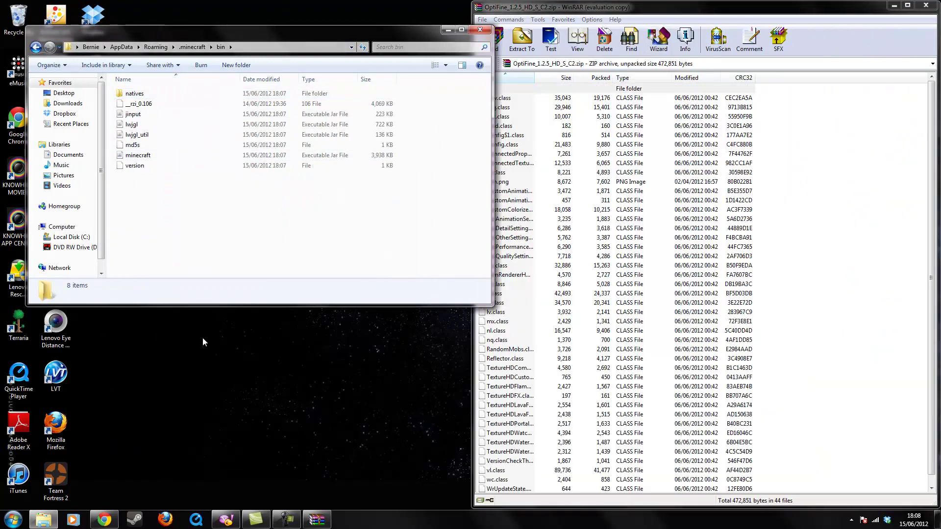
right_click(178, 158)
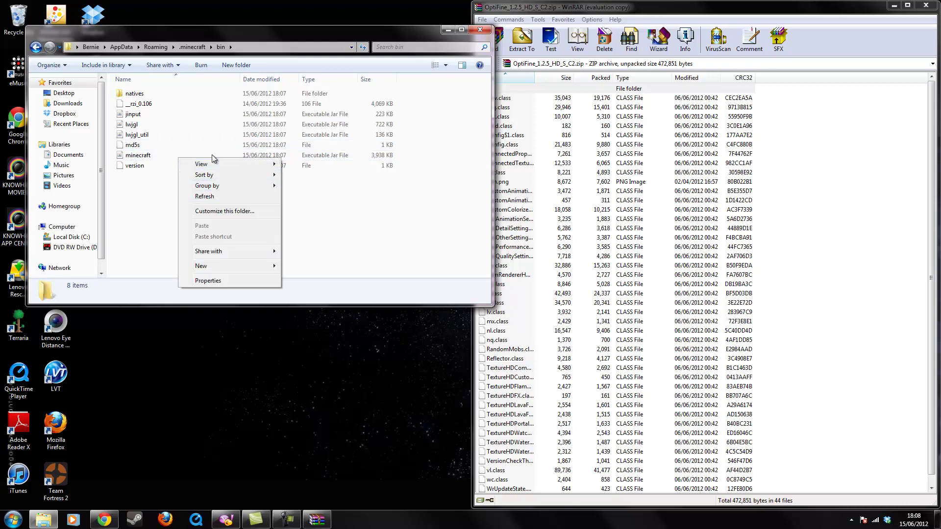
click(152, 155)
right_click(148, 157)
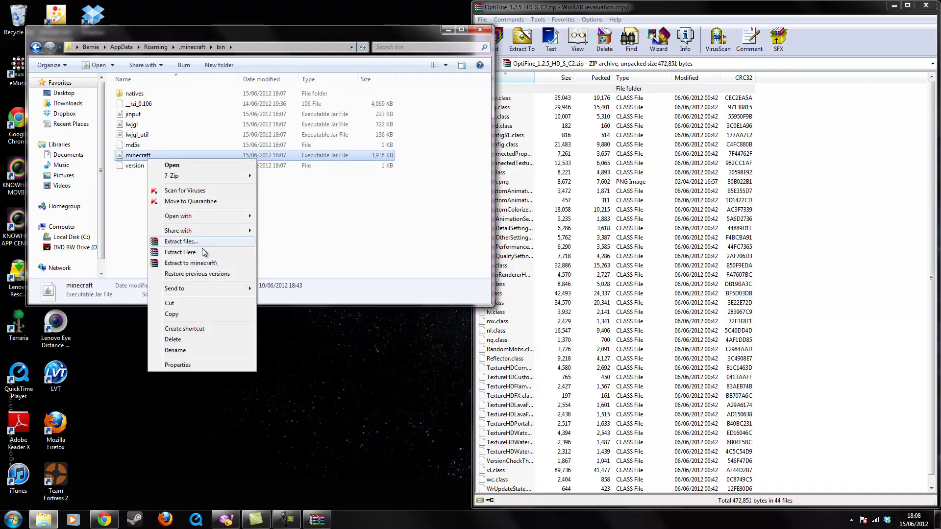
mouse_move(239, 216)
click(265, 228)
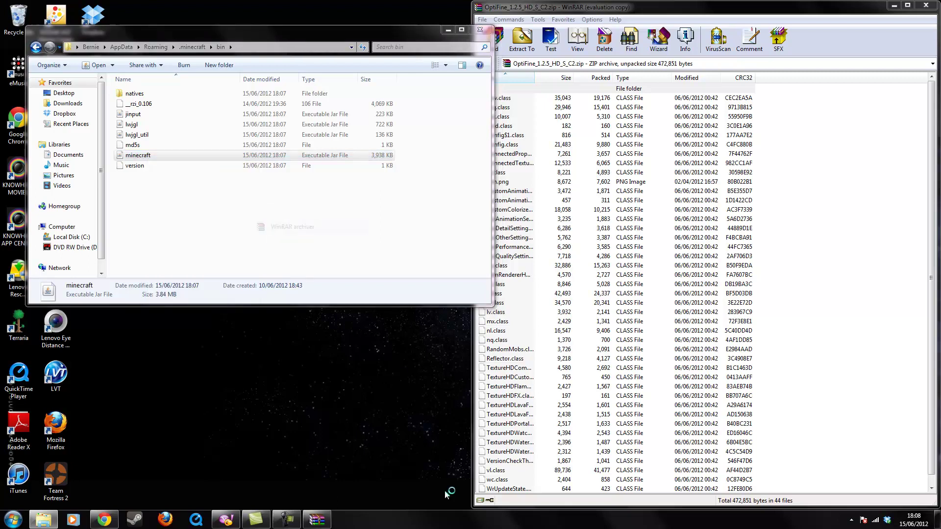
- Snap the minecraft.jar window to the left half and close Explorer
key(super+Left)
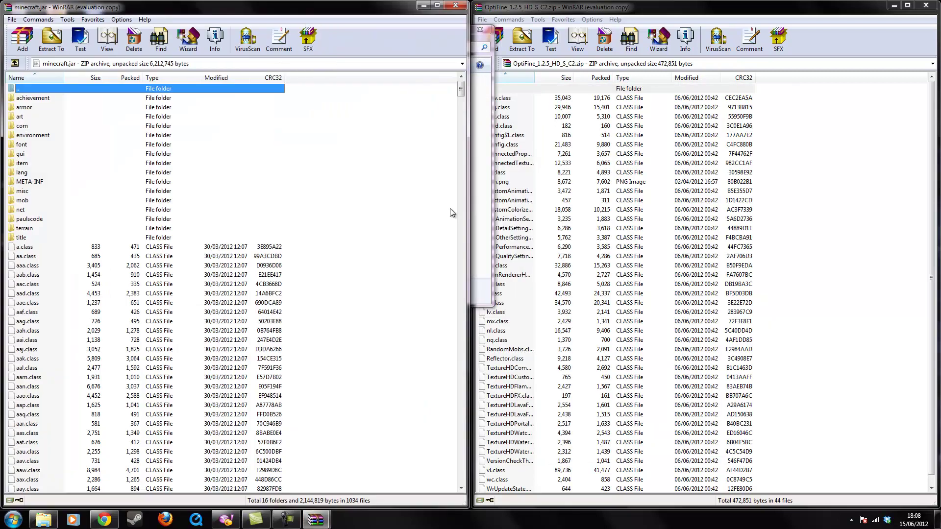
click(483, 55)
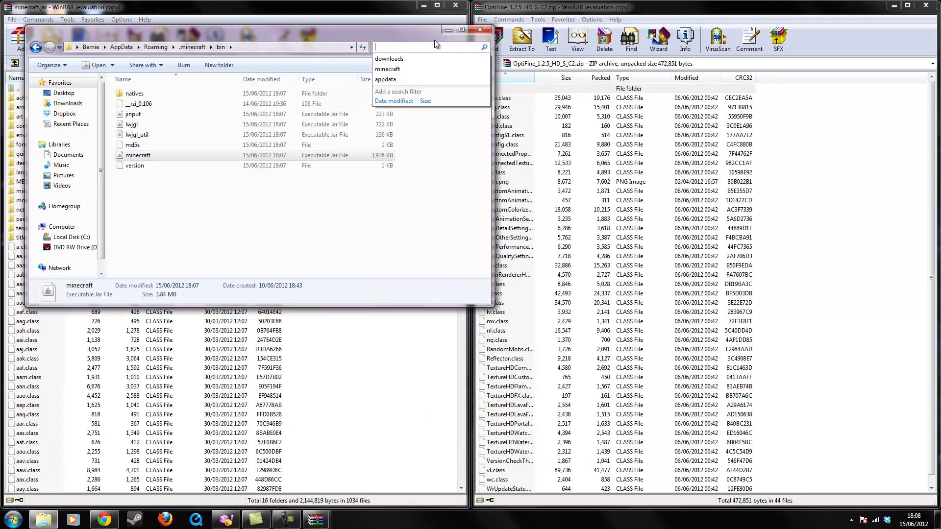
key(alt+F4)
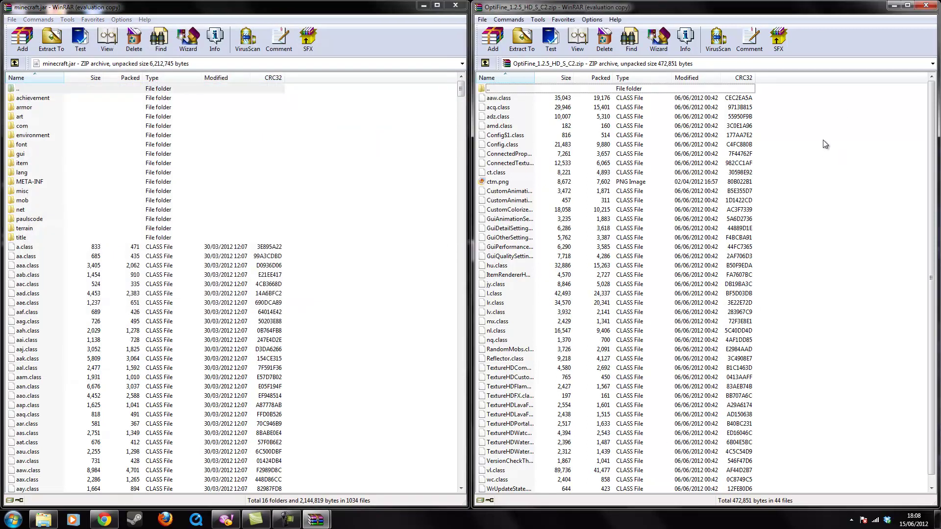
- Select all 44 OptiFine files and add them into minecraft.jar
right_click(805, 134)
click(821, 140)
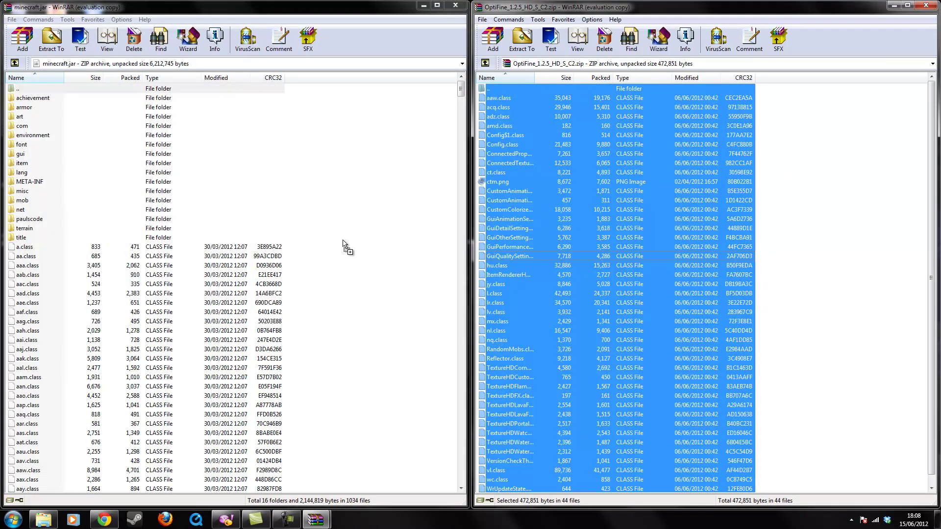
drag(342, 243, 344, 244)
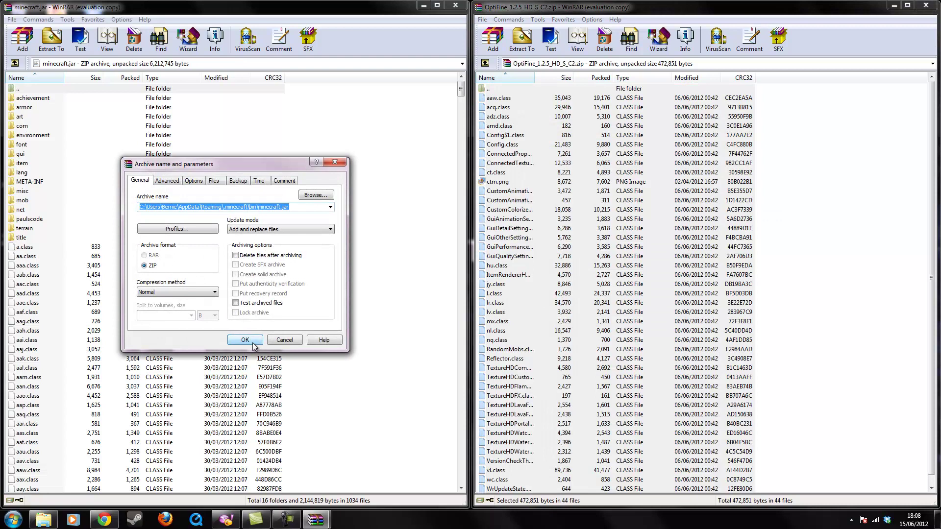
click(252, 342)
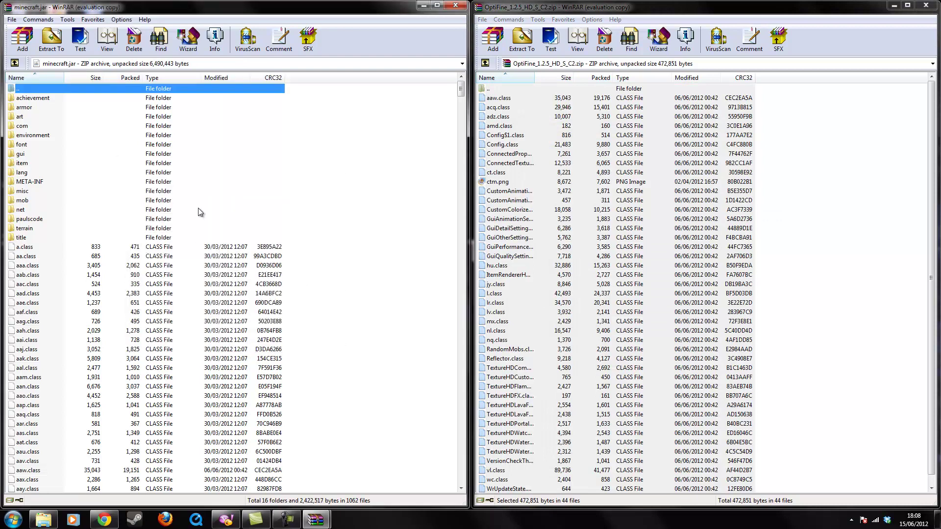
- Delete the META-INF folder from minecraft.jar
right_click(30, 185)
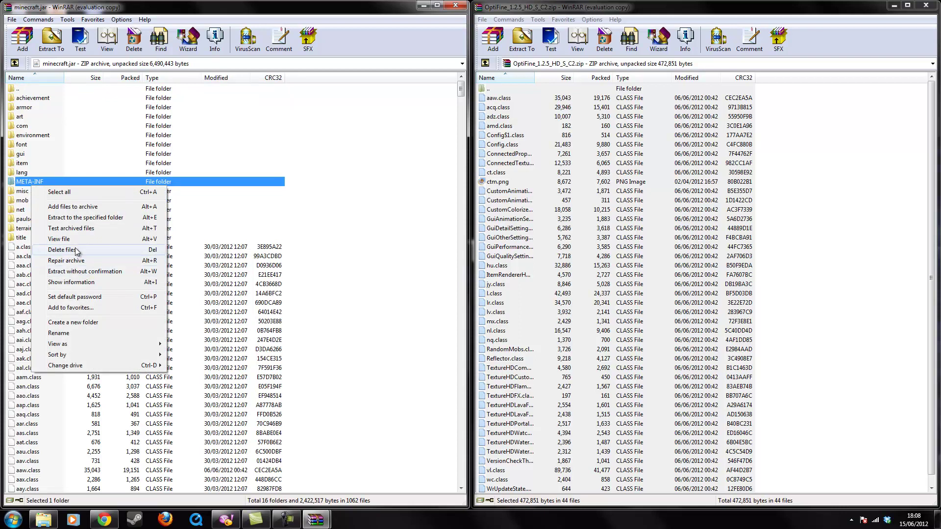
click(77, 251)
click(478, 293)
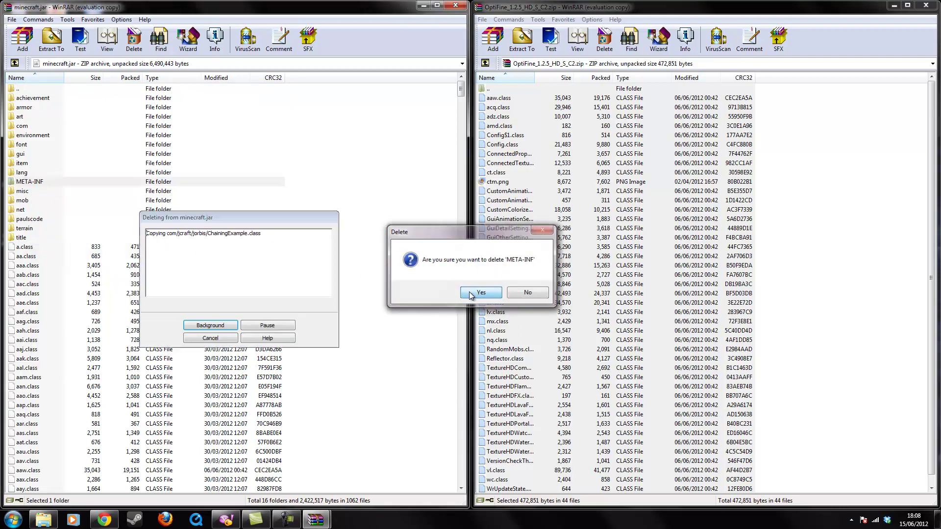
scroll(201, 370, down, 20)
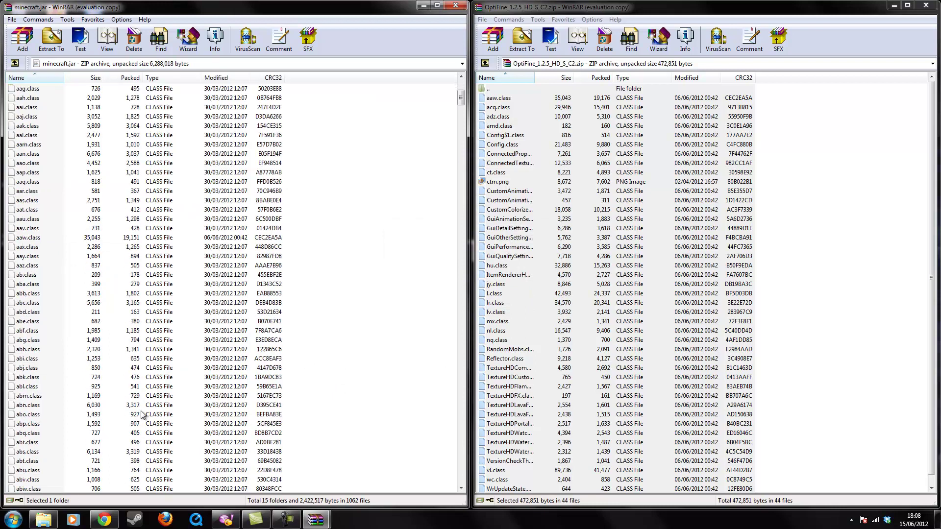
- Minimize both WinRAR windows, launch Minecraft and log in to the title menu
click(421, 5)
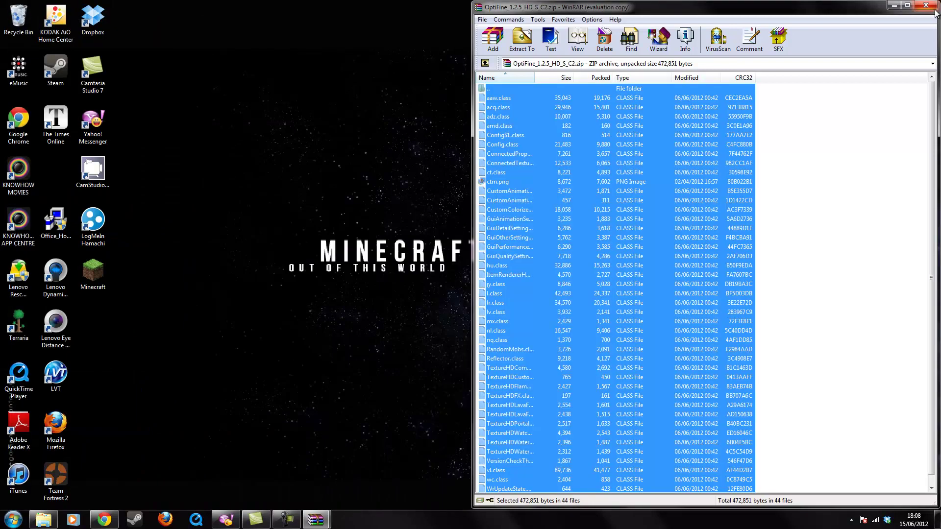
click(894, 5)
click(95, 274)
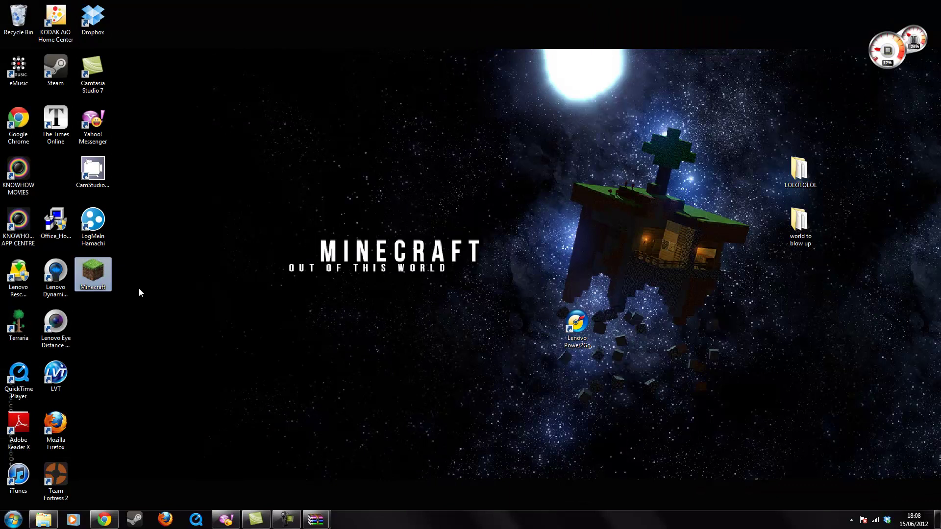
click(655, 356)
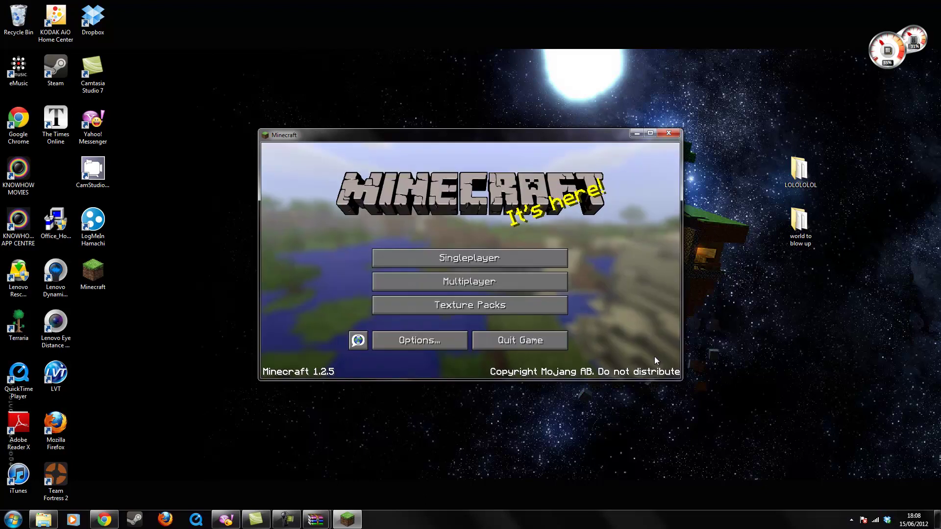
click(461, 264)
click(484, 354)
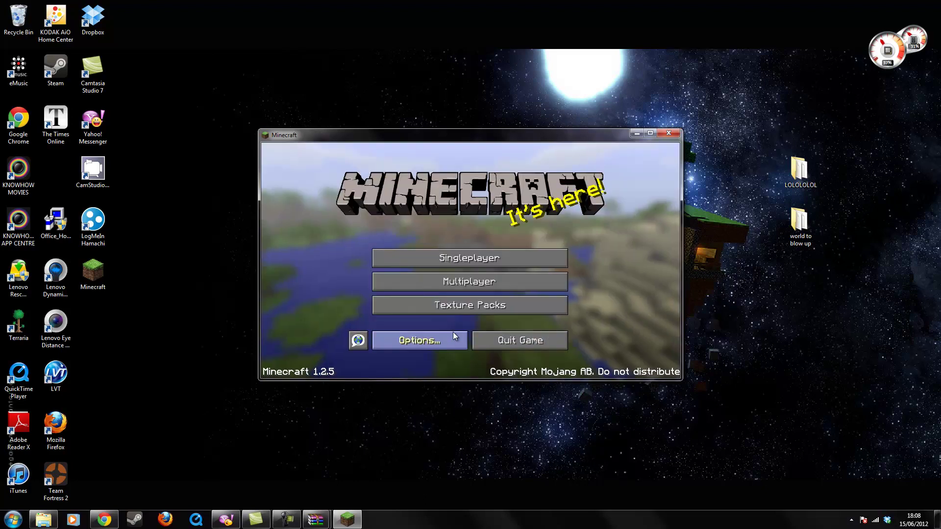
- Select the faithful32pack.zip texture pack and return to the main menu
click(455, 310)
click(425, 342)
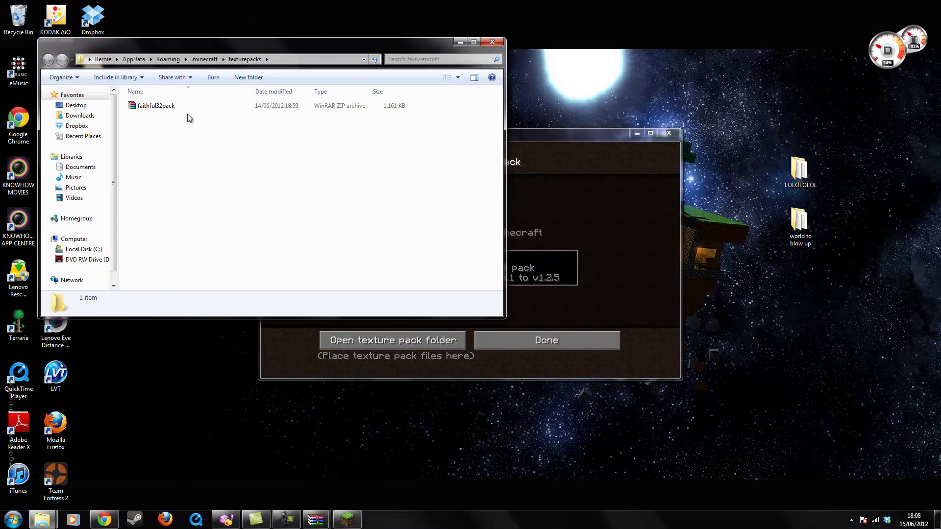
click(461, 42)
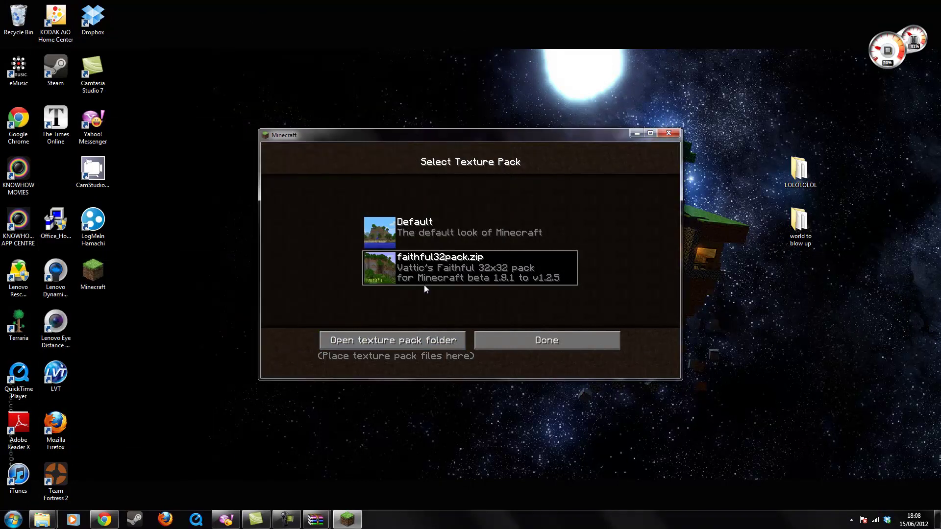
key(Escape)
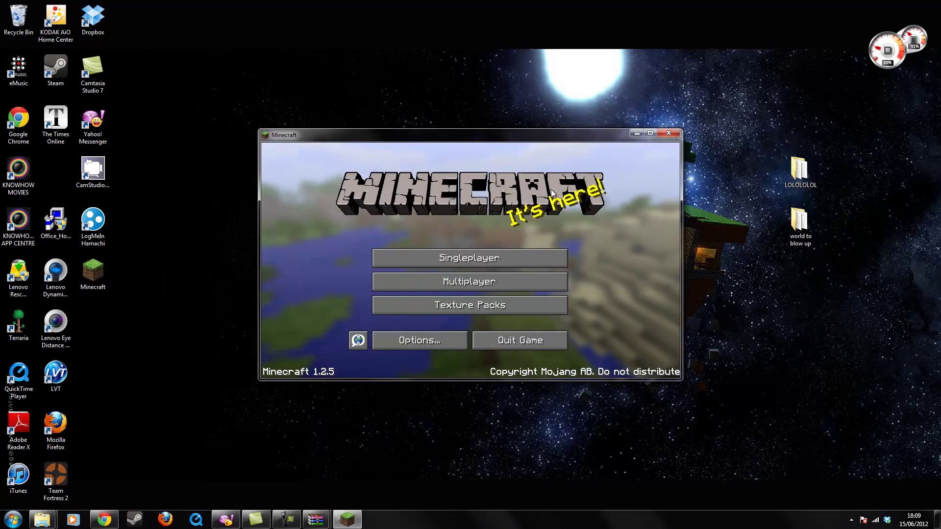